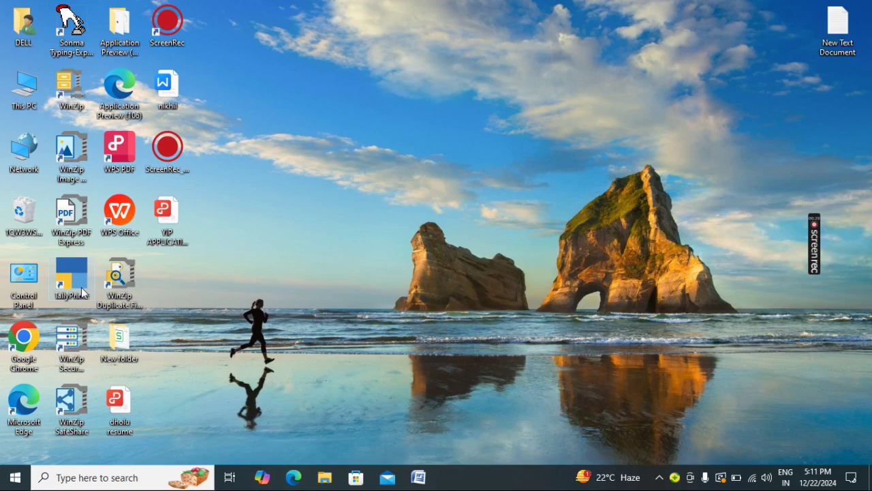
Launch TallyPrime from the desktop and continue in Educational Mode.
{"action": "left_click", "coordinate": [55, 280]}
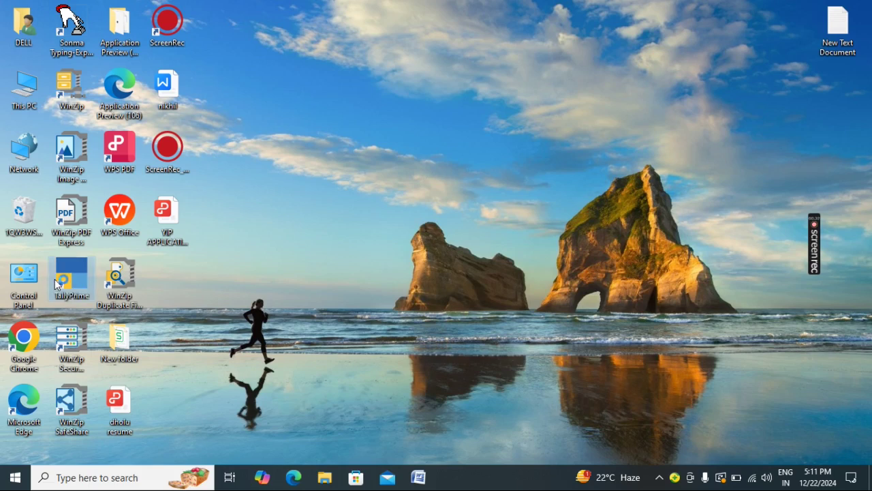
{"action": "double_click", "coordinate": [54, 280]}
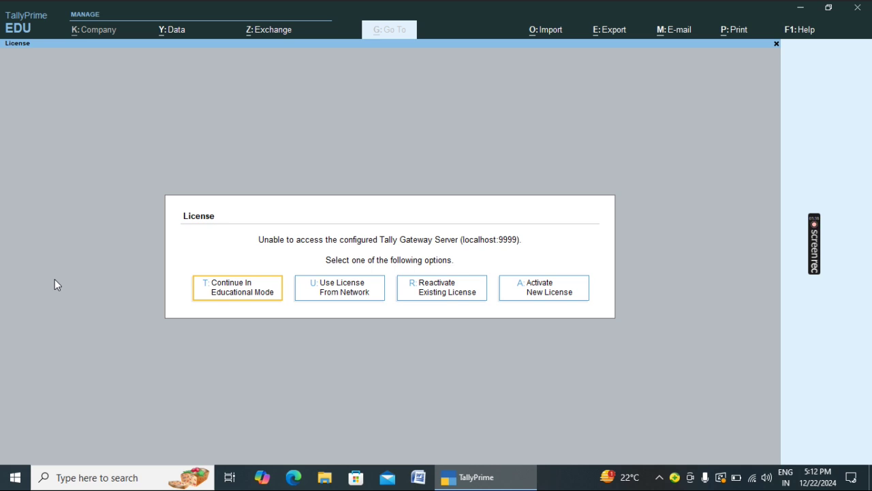
{"action": "left_click", "coordinate": [215, 292]}
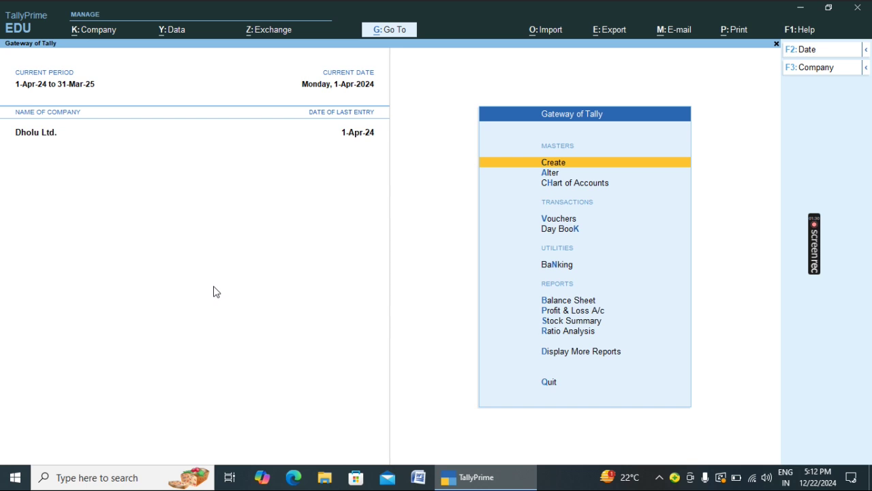
Start creating a new company named ABCD LTD, using the same text as its mailing name.
{"action": "key", "text": "F3"}
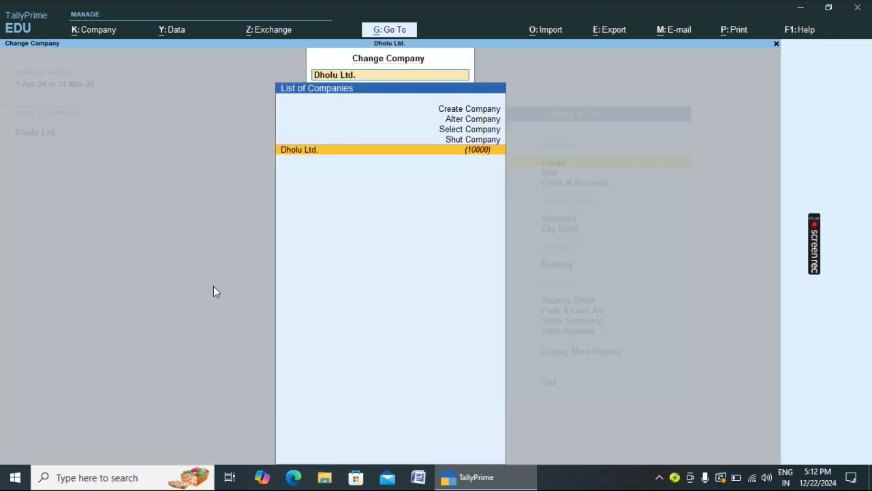
{"action": "key", "text": "Up"}
{"action": "key", "text": "Up"}
{"action": "key", "text": "Up"}
{"action": "key", "text": "Up"}
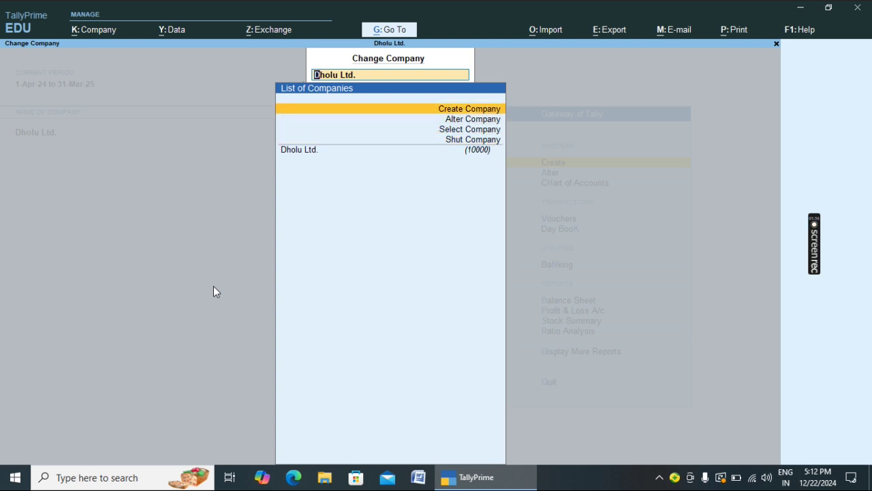
{"action": "key", "text": "Return"}
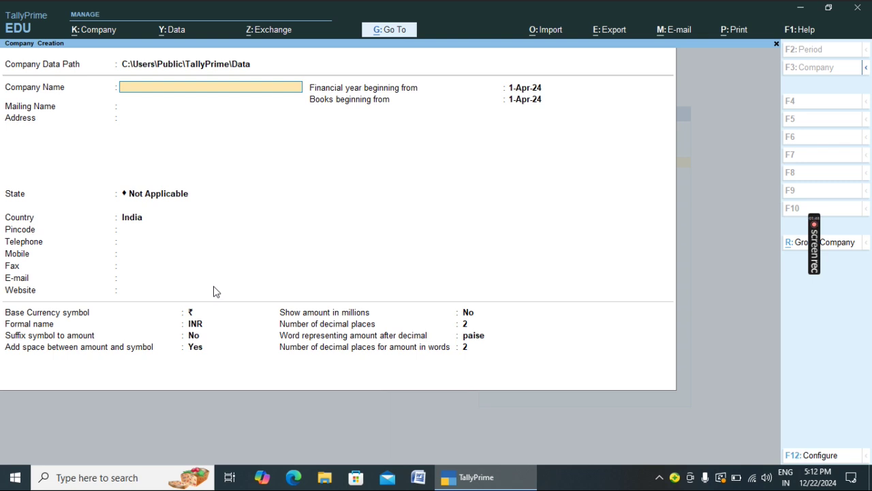
{"action": "type", "text": "ABCD LTD"}
{"action": "key", "text": "Return"}
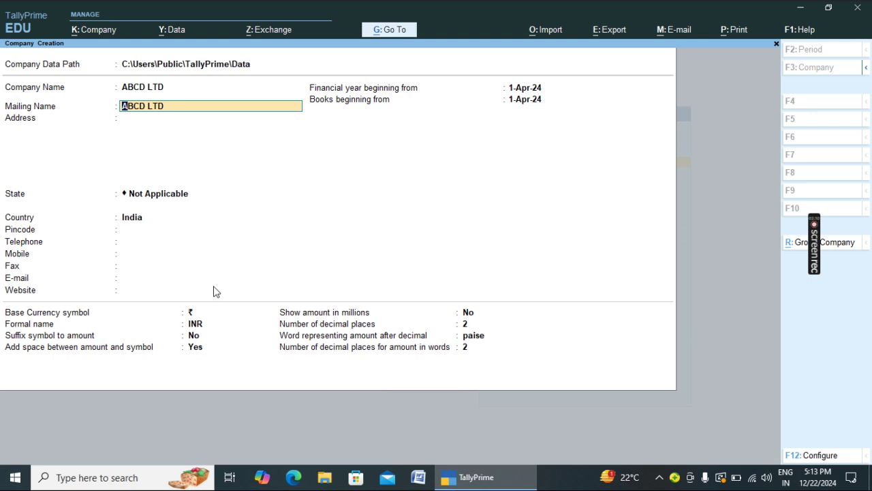
{"action": "key", "text": "Return"}
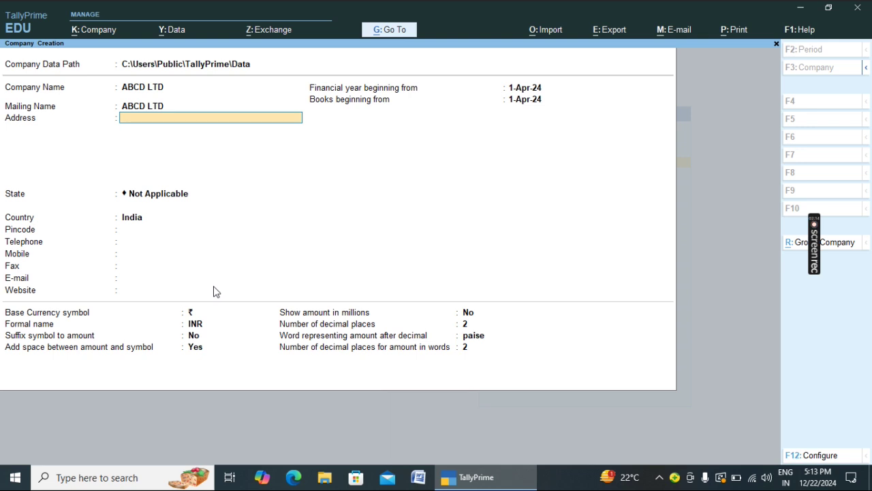
Fill in the company's address and pincode, and choose Rajasthan as the state.
{"action": "type", "text": "JAIPUR"}
{"action": "key", "text": "Return"}
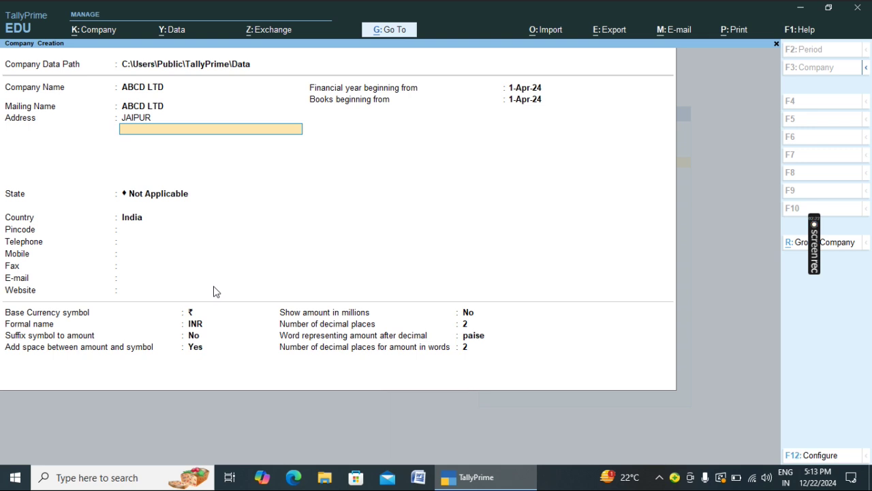
{"action": "key", "text": "Return"}
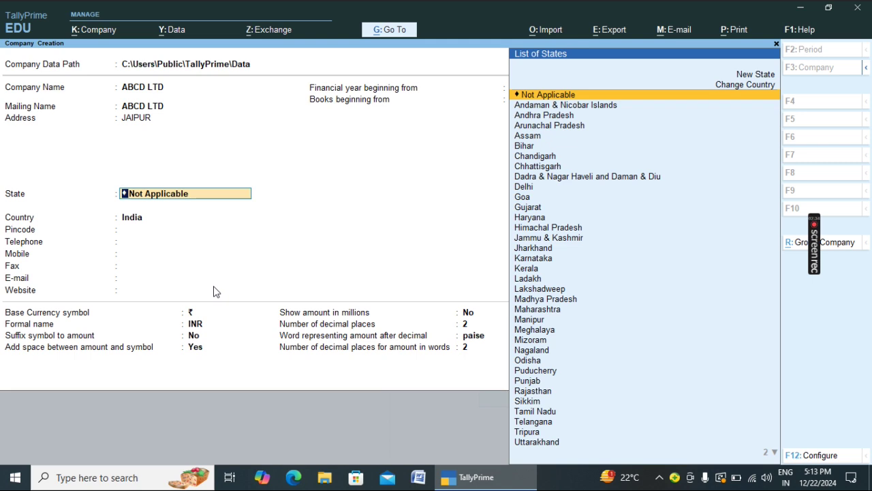
{"action": "type", "text": "RAJ"}
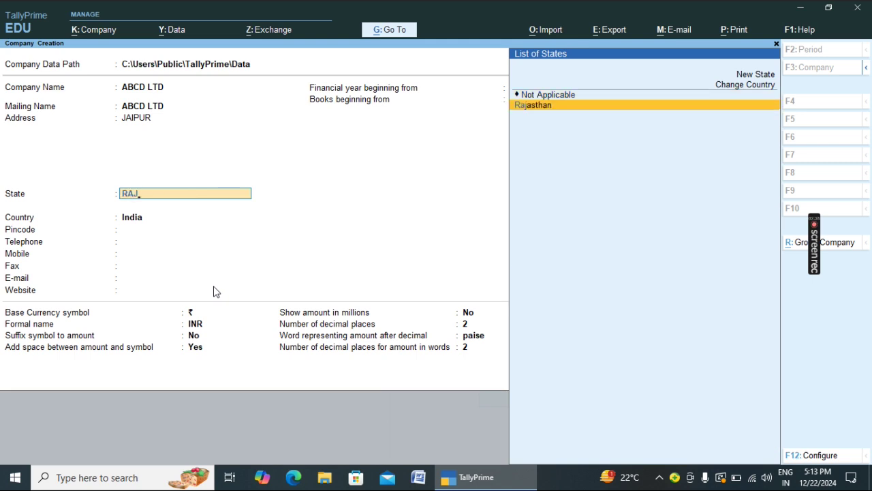
{"action": "key", "text": "Return"}
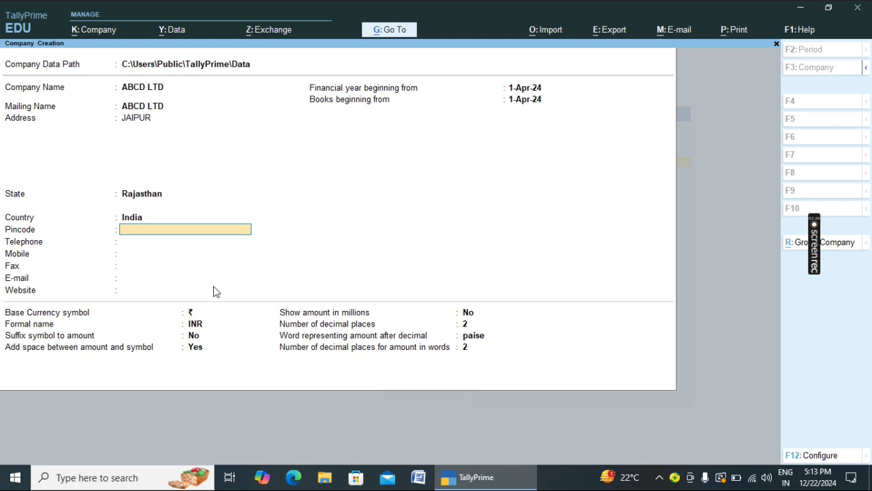
{"action": "type", "text": "302029"}
{"action": "key", "text": "Return"}
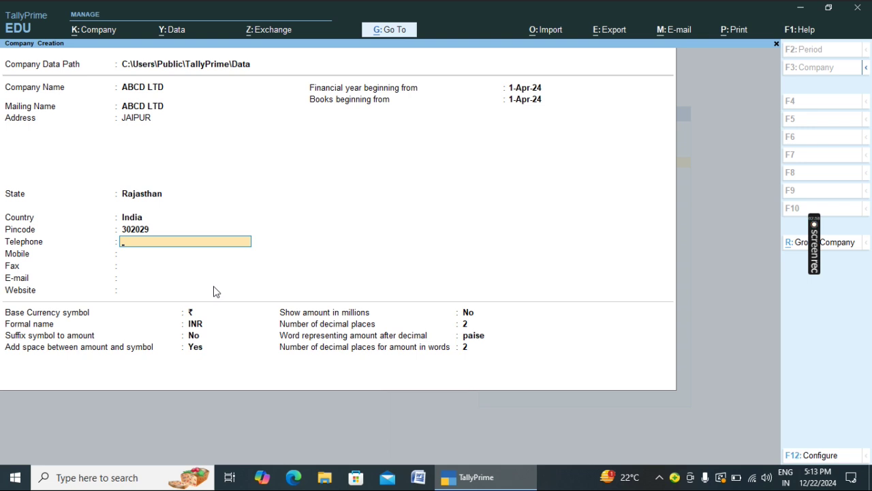
Leave the company's contact fields blank and keep 1-Apr-24 as both the financial year and books beginning dates.
{"action": "key", "text": "Return"}
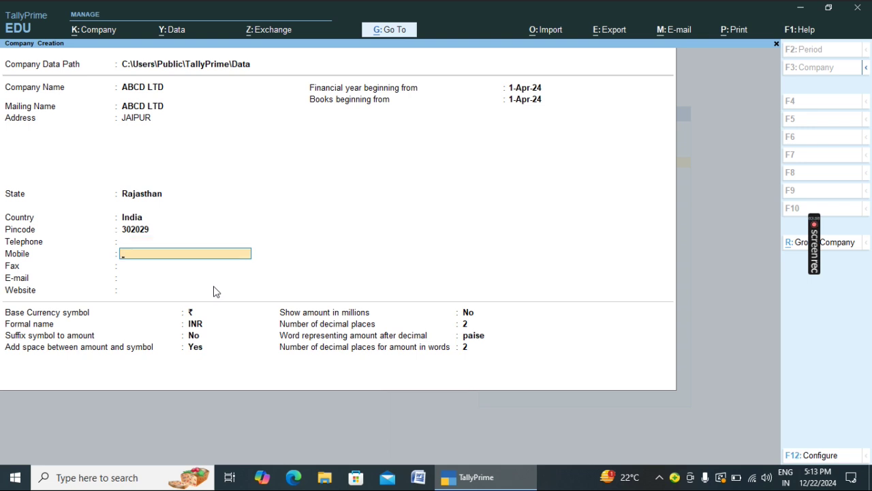
{"action": "key", "text": "Return"}
{"action": "key", "text": "Return"}
{"action": "key", "text": "Return"}
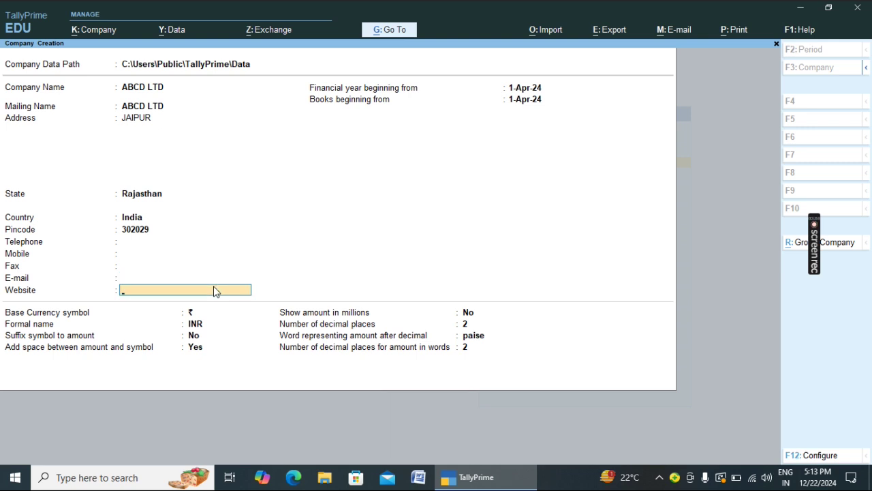
{"action": "key", "text": "Return"}
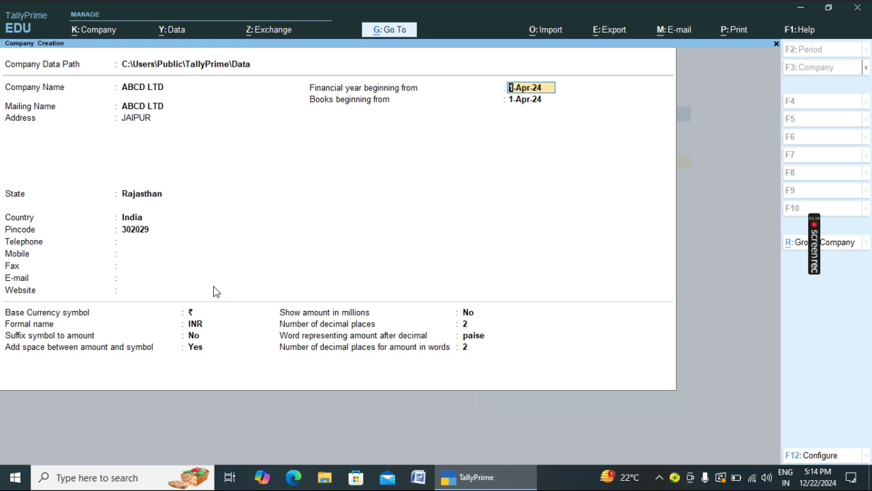
{"action": "key", "text": "Return"}
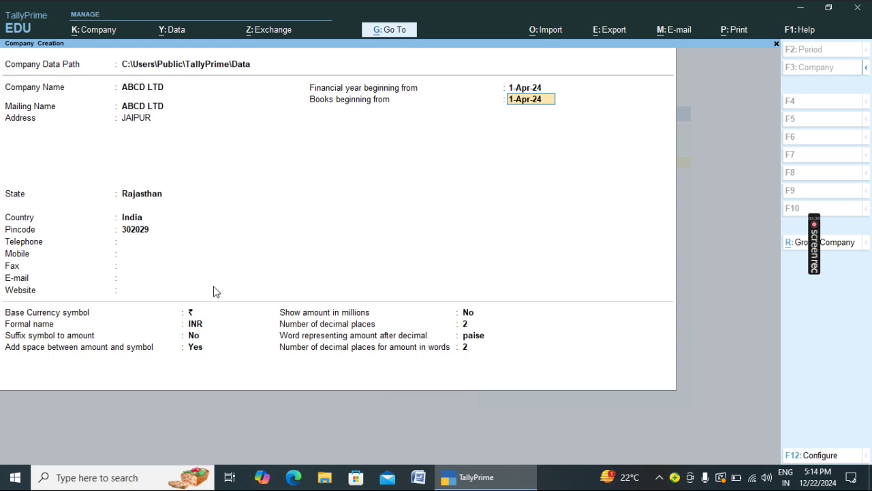
{"action": "key", "text": "Return"}
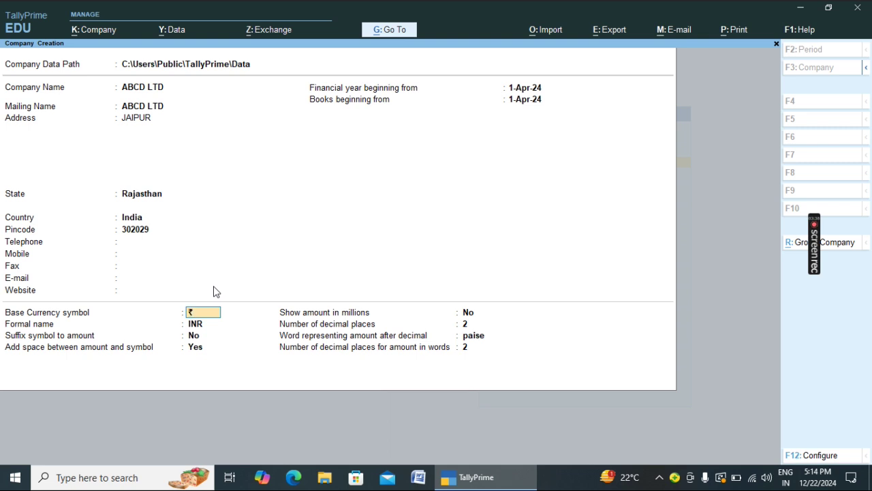
Keep the default base currency settings (₹, INR, 2 decimal places) and accept the company creation.
{"action": "key", "text": "Return"}
{"action": "key", "text": "Return"}
{"action": "key", "text": "Return"}
{"action": "key", "text": "Return"}
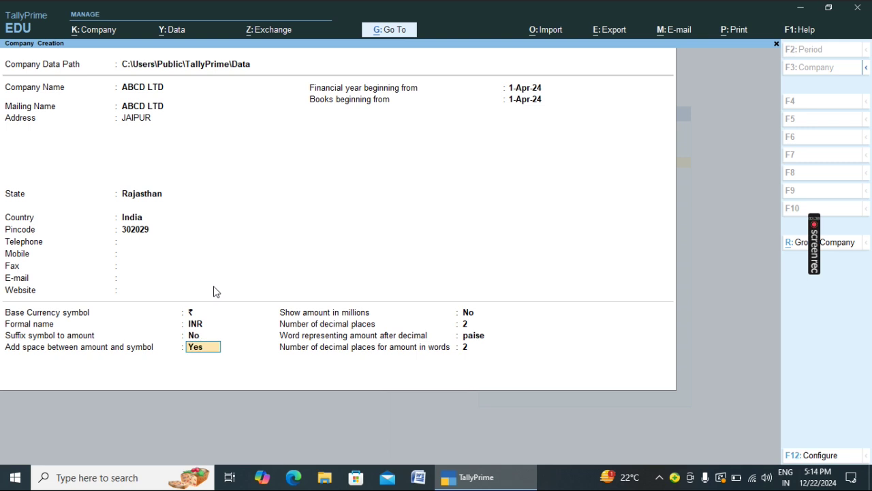
{"action": "key", "text": "Return"}
{"action": "key", "text": "Return"}
{"action": "key", "text": "Return"}
{"action": "key", "text": "Return"}
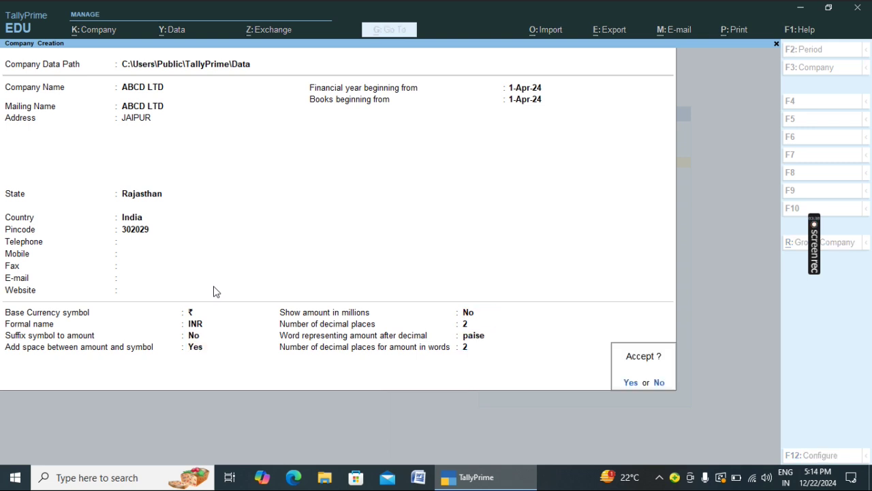
{"action": "key", "text": "Return"}
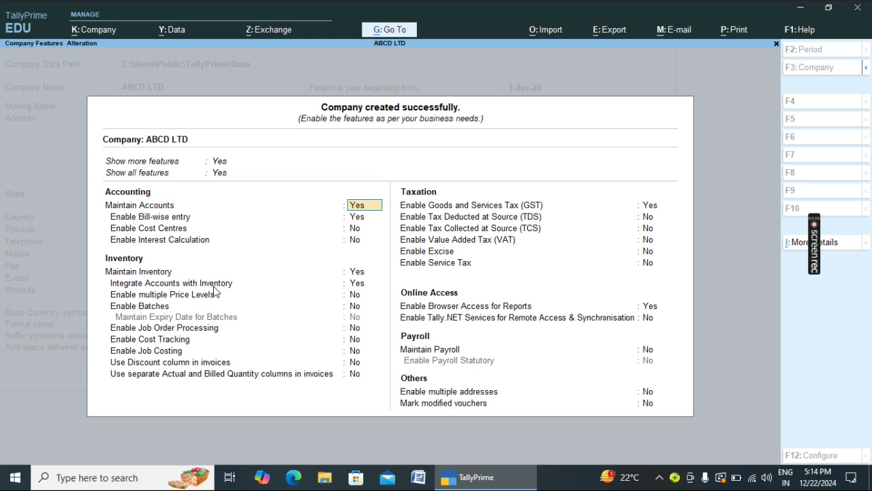
Keep the default accounting and inventory features for ABCD LTD.
{"action": "key", "text": "Return"}
{"action": "key", "text": "Return"}
{"action": "key", "text": "Return"}
{"action": "key", "text": "Return"}
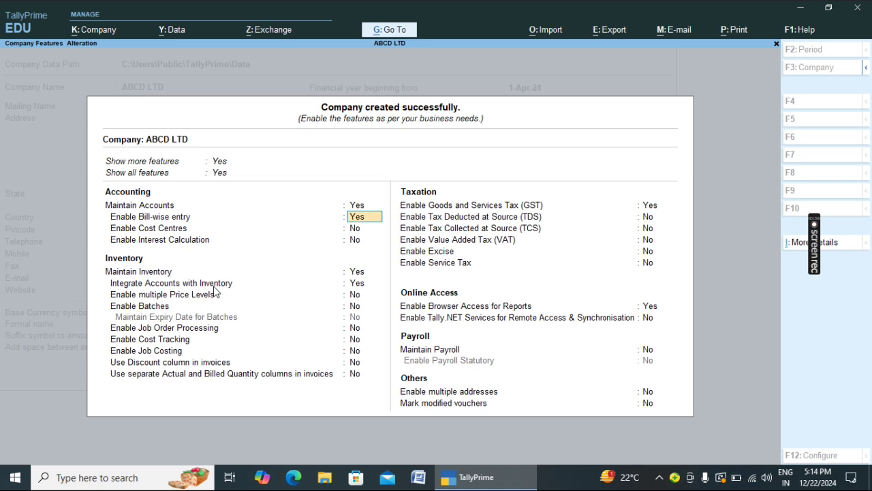
{"action": "key", "text": "Return"}
{"action": "key", "text": "Return"}
{"action": "key", "text": "Return"}
{"action": "key", "text": "Return"}
{"action": "key", "text": "Return"}
{"action": "key", "text": "Return"}
{"action": "key", "text": "Return"}
{"action": "key", "text": "Return"}
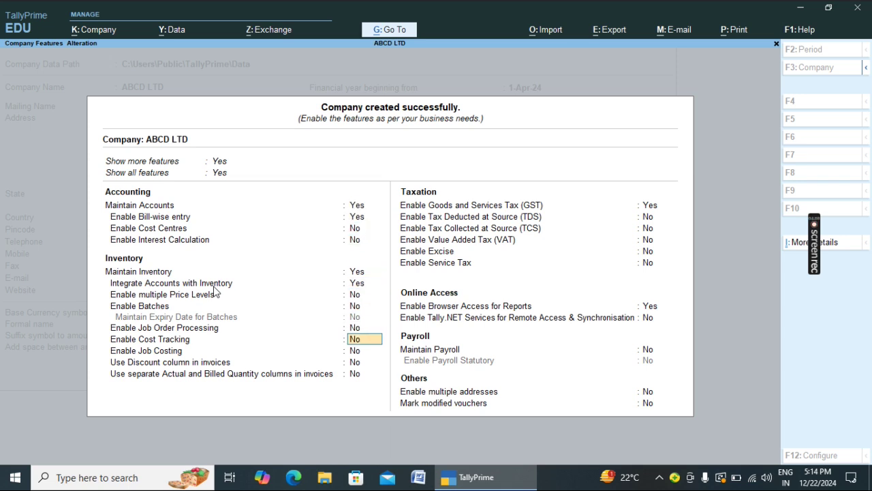
{"action": "key", "text": "Return"}
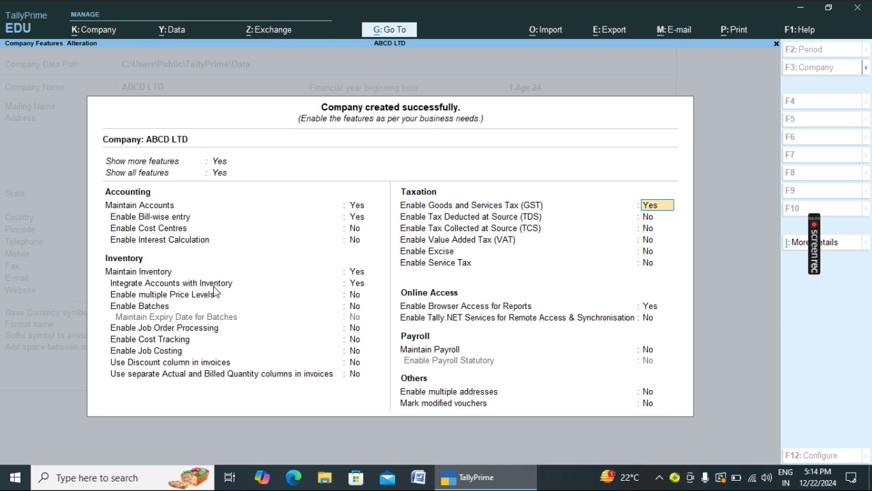
Disable Goods and Services Tax (GST), keep the remaining features at their defaults, and accept the company features.
{"action": "type", "text": "N"}
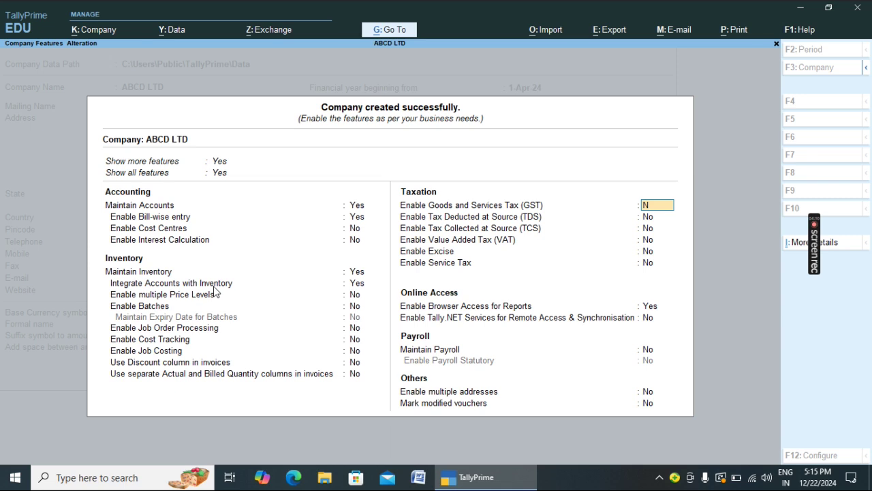
{"action": "key", "text": "Return"}
{"action": "key", "text": "Return"}
{"action": "key", "text": "Return"}
{"action": "key", "text": "Return"}
{"action": "key", "text": "Return"}
{"action": "key", "text": "Return"}
{"action": "key", "text": "Return"}
{"action": "key", "text": "Return"}
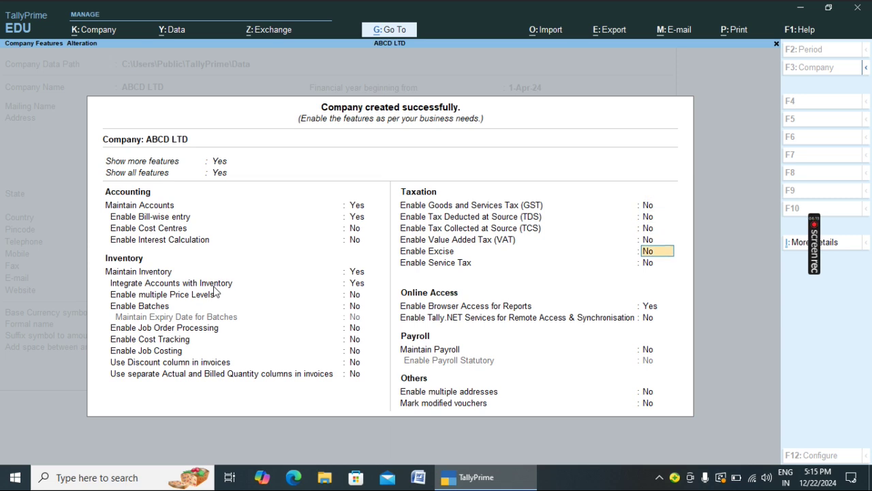
{"action": "key", "text": "Return"}
{"action": "key", "text": "Return"}
{"action": "key", "text": "Return"}
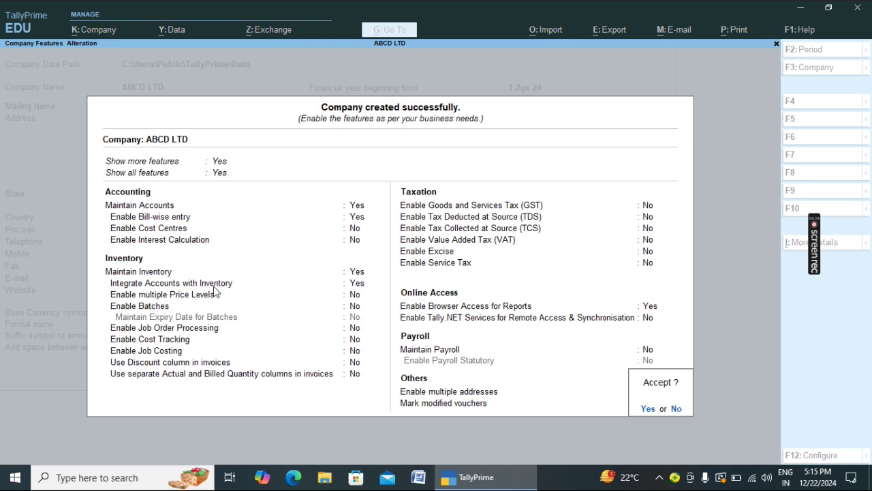
{"action": "key", "text": "Return"}
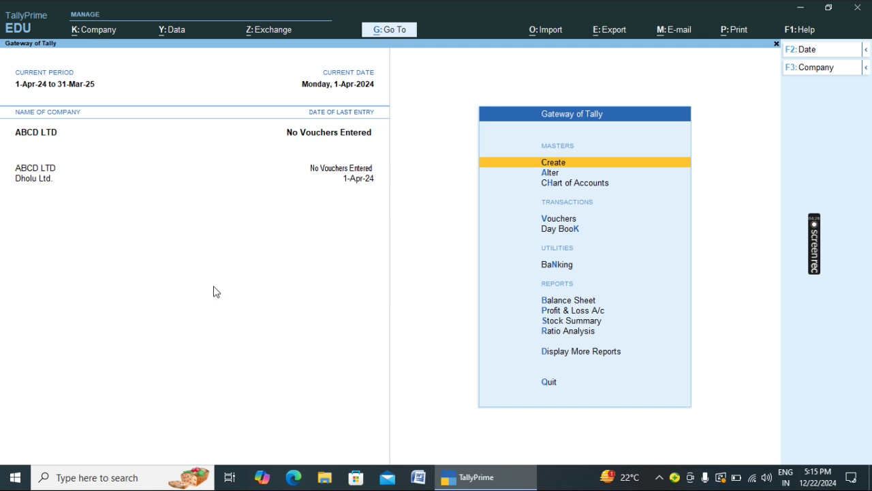
Shut the company Dholu Ltd., confirming the closure.
{"action": "key", "text": "F3"}
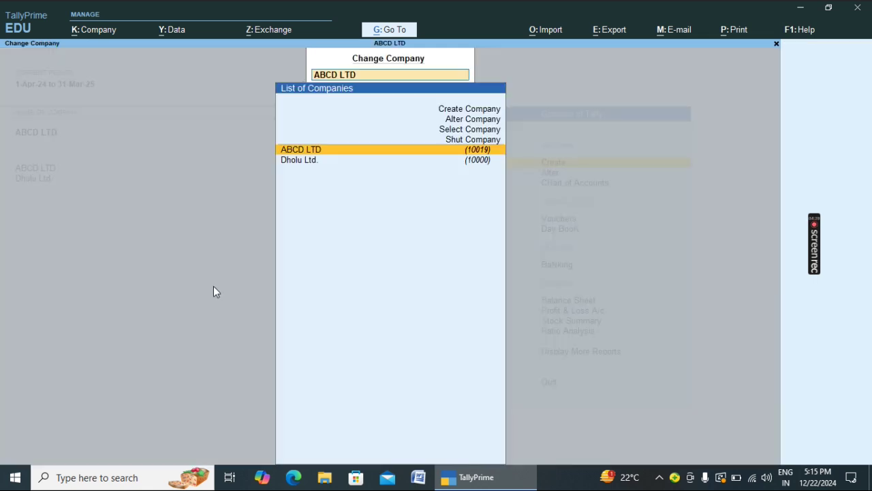
{"action": "key", "text": "Up"}
{"action": "key", "text": "Return"}
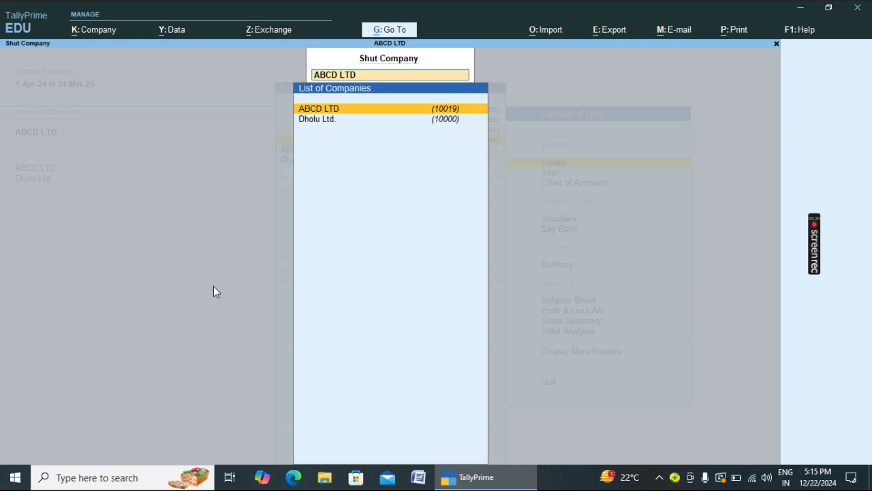
{"action": "key", "text": "Down"}
{"action": "key", "text": "Return"}
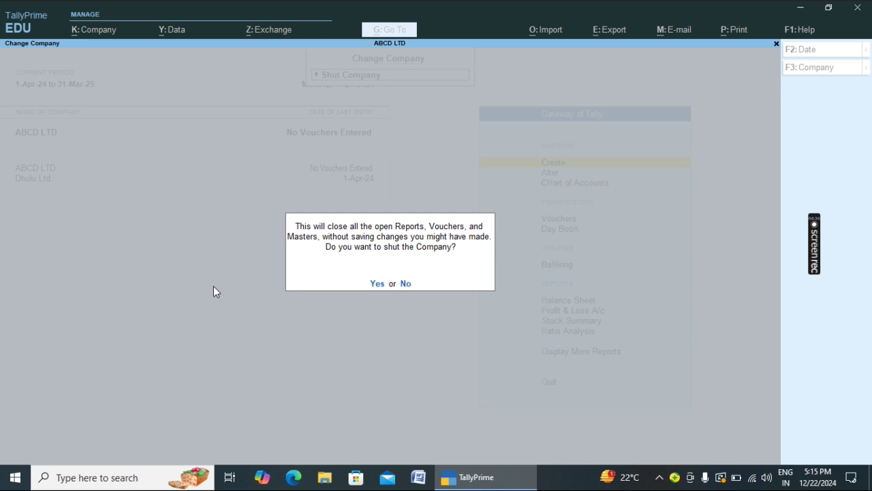
{"action": "key", "text": "y"}
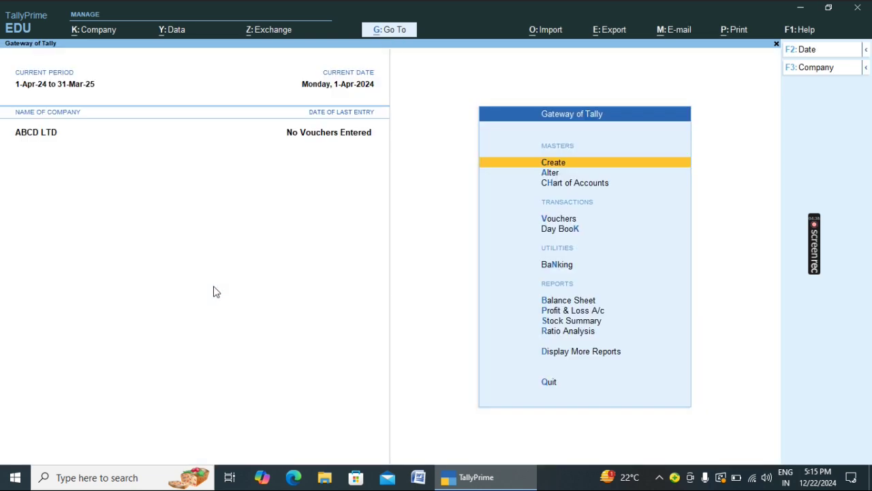